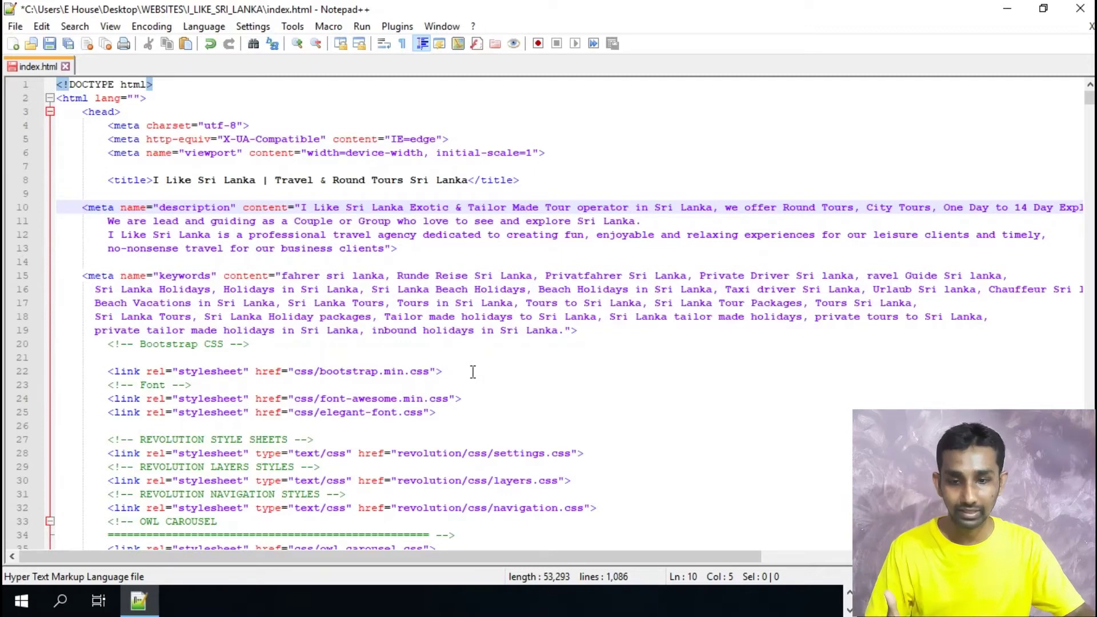
Step: Highlight the whole <title> element on line 8, then clear the selection
double_click(126, 180)
drag(154, 173, 534, 183)
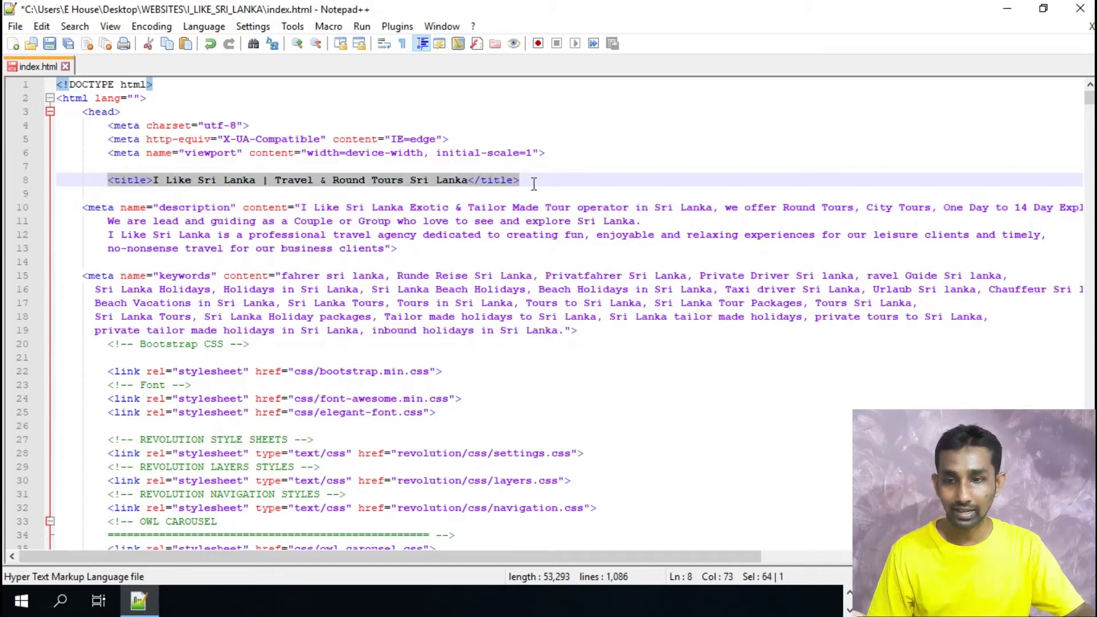
click(443, 192)
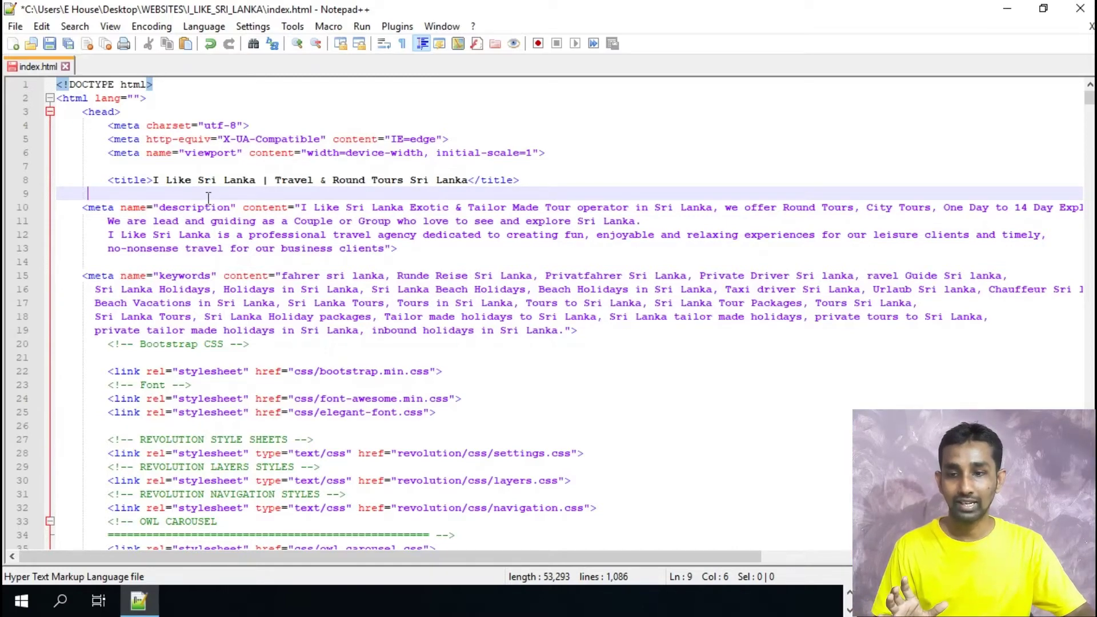
Step: Select the meta description text from 'I Like Sri Lanka' through 'business clients'
click(82, 207)
drag(82, 207, 298, 209)
click(271, 220)
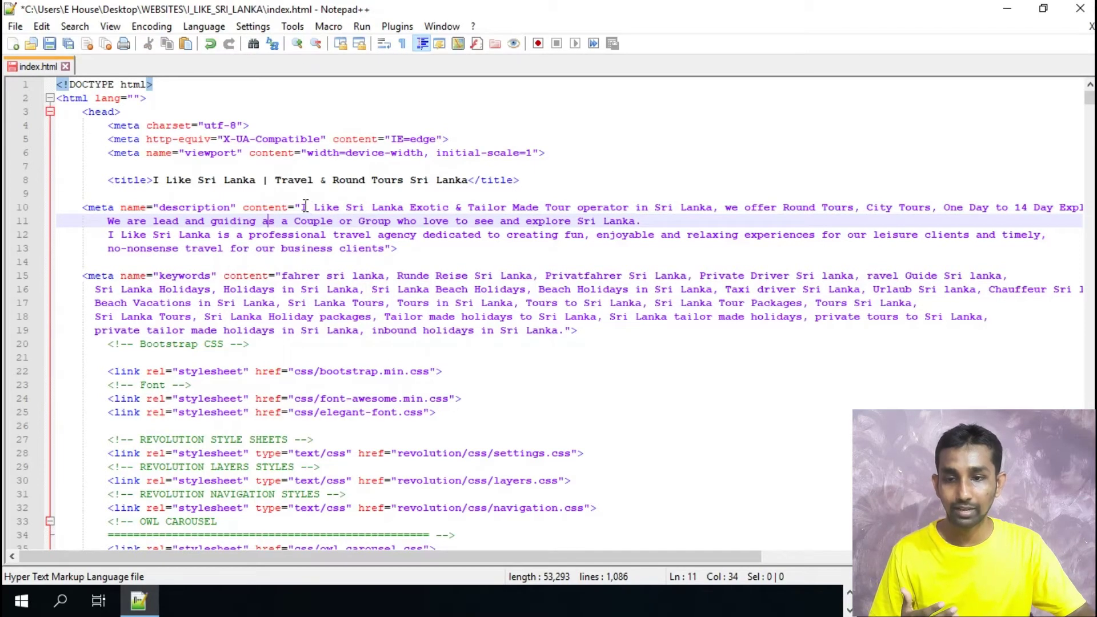
drag(302, 207, 385, 247)
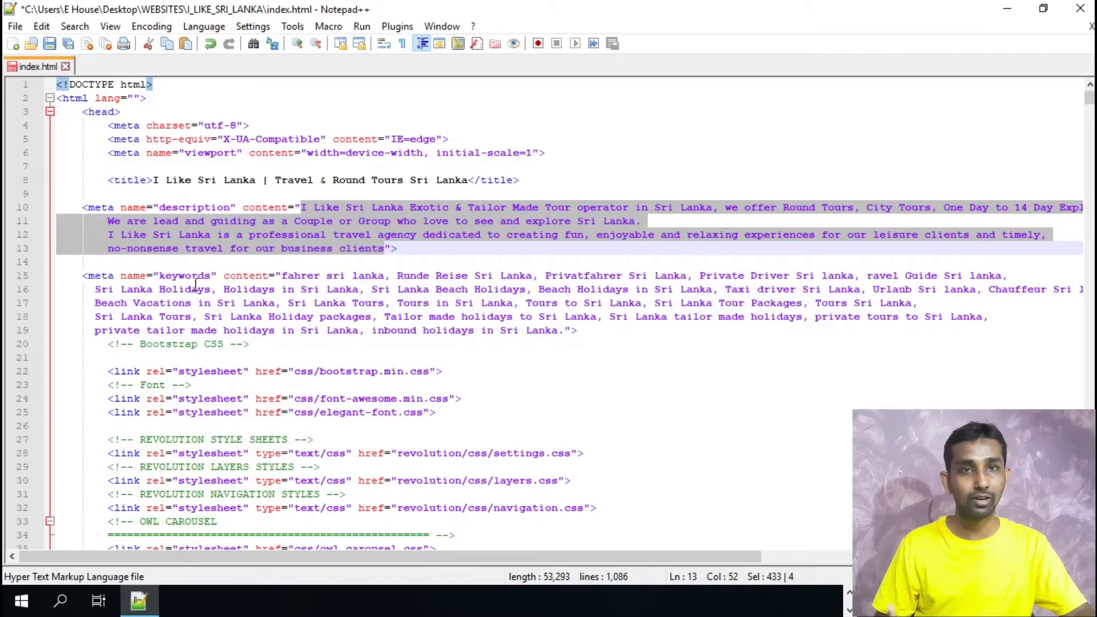
click(242, 303)
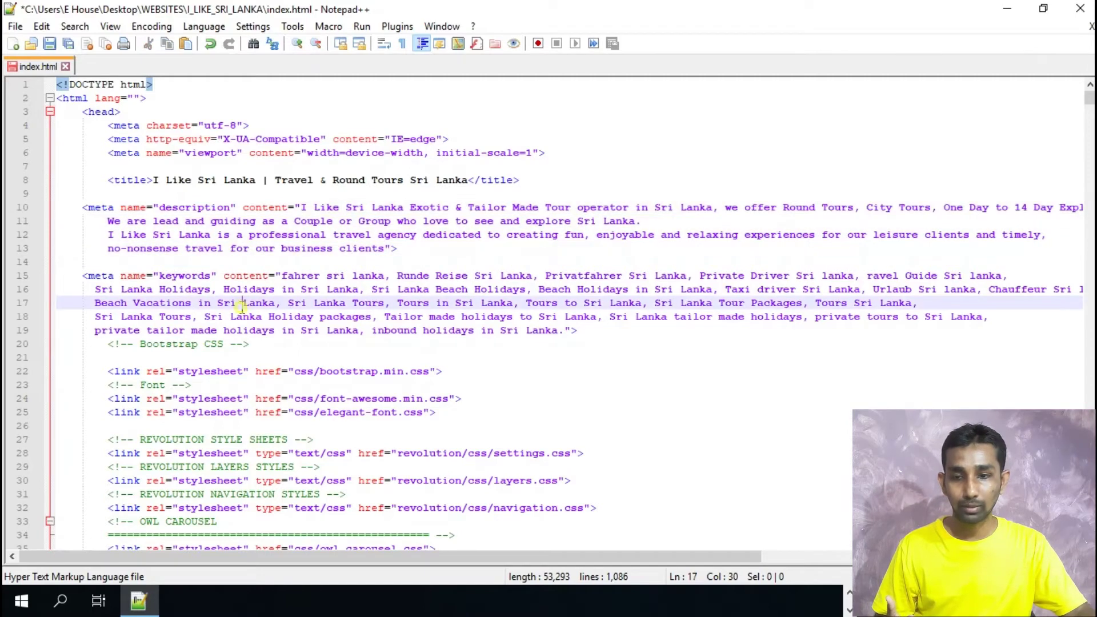
drag(282, 276, 565, 330)
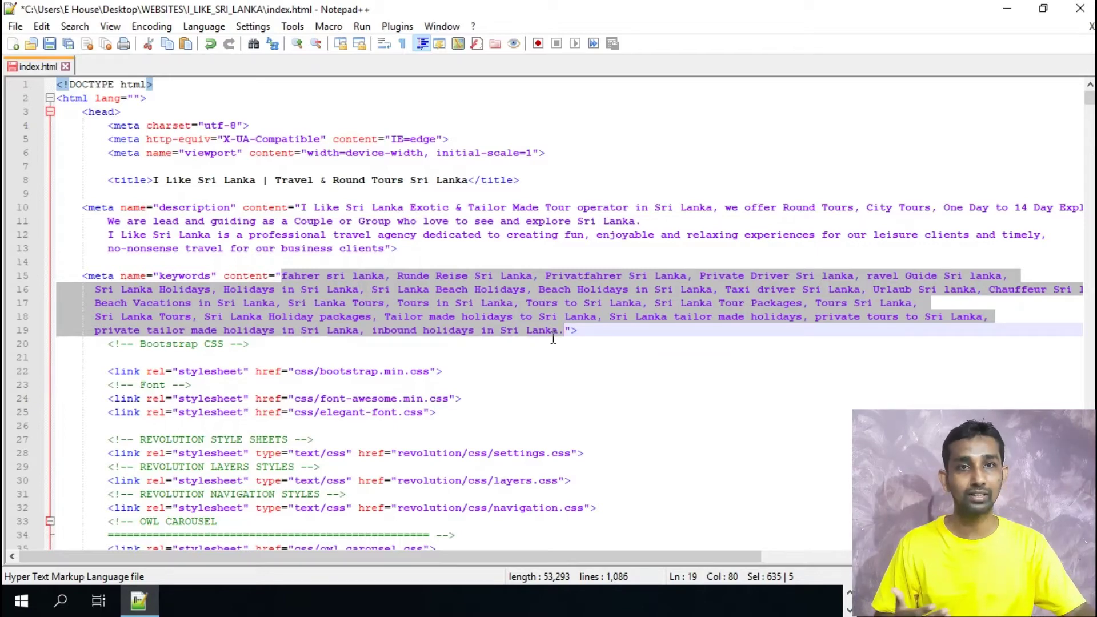
click(458, 316)
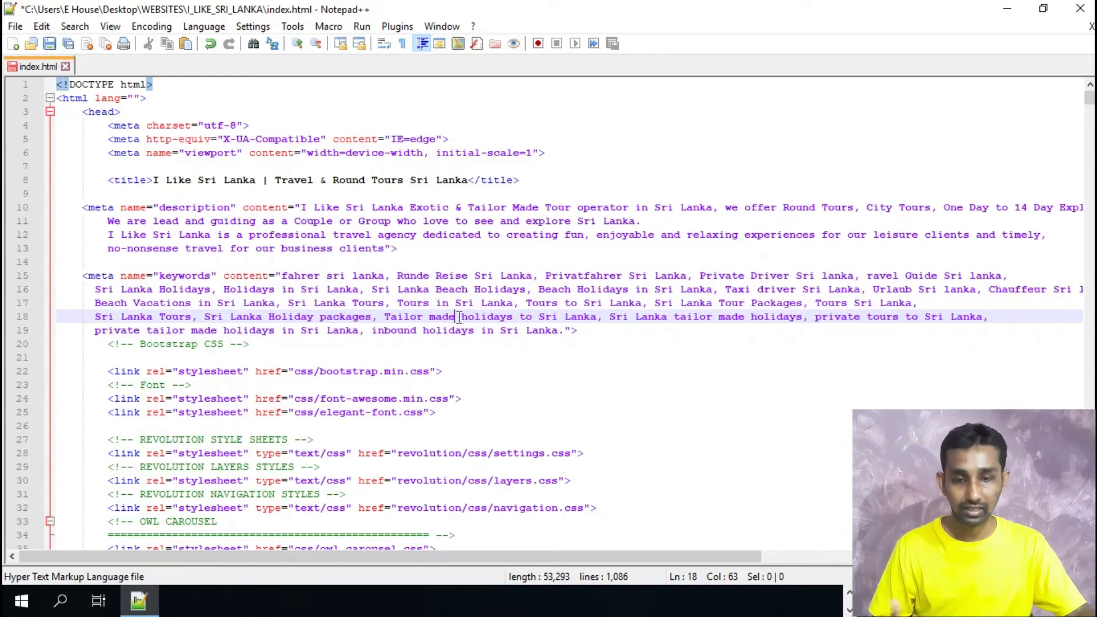
Step: Scroll down to line 162 and right to reveal the logo image's alt attribute
scroll(459, 317, down, 1)
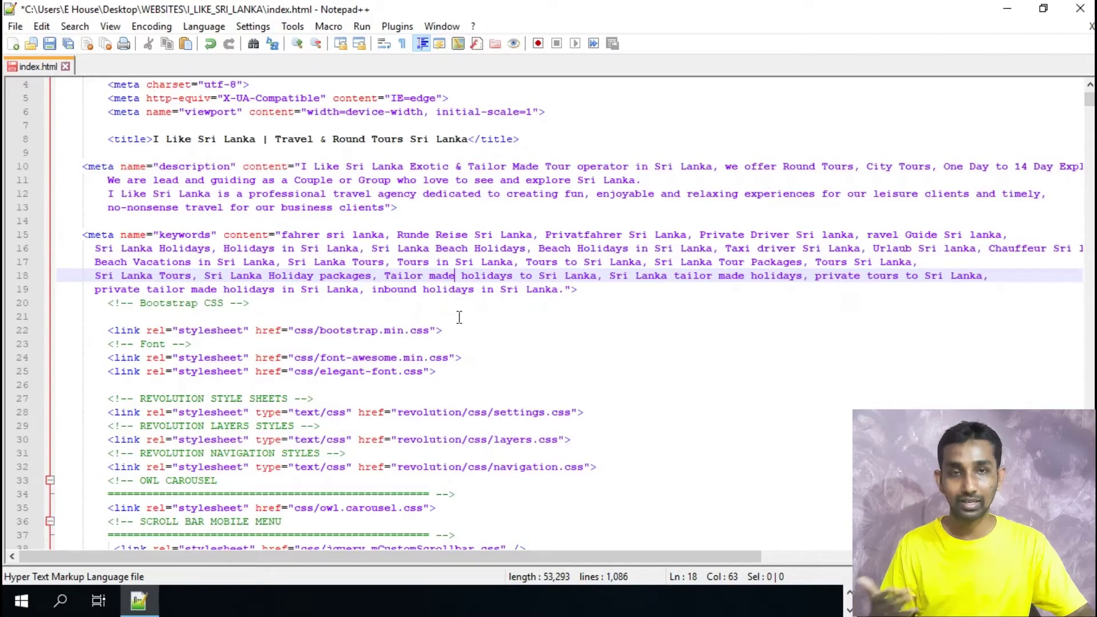
scroll(459, 317, down, 1)
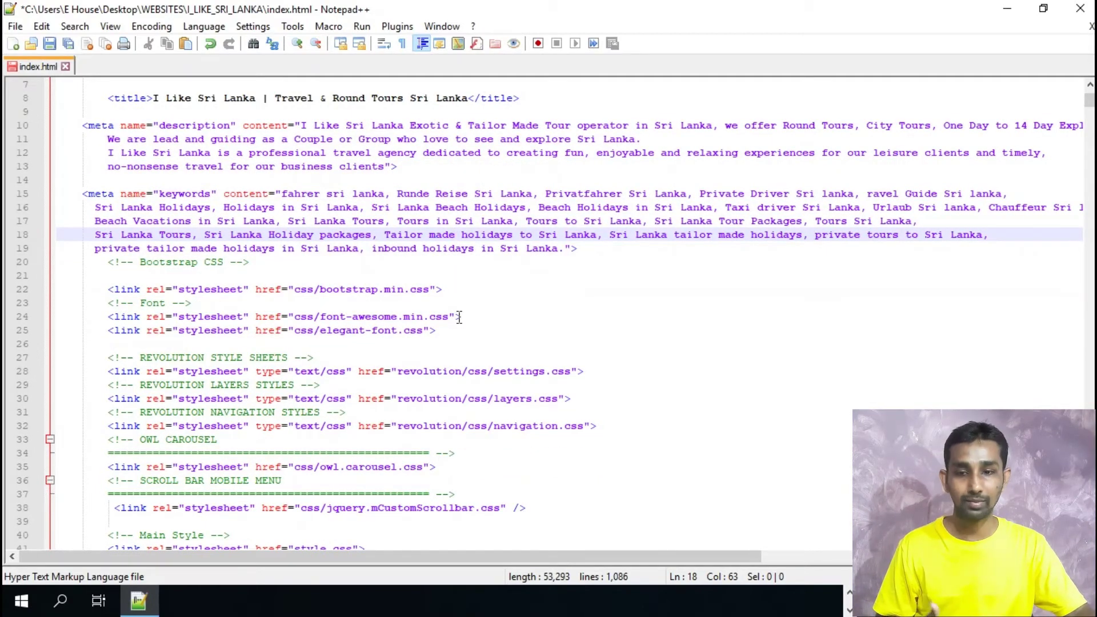
scroll(459, 318, down, 10)
scroll(460, 317, down, 10)
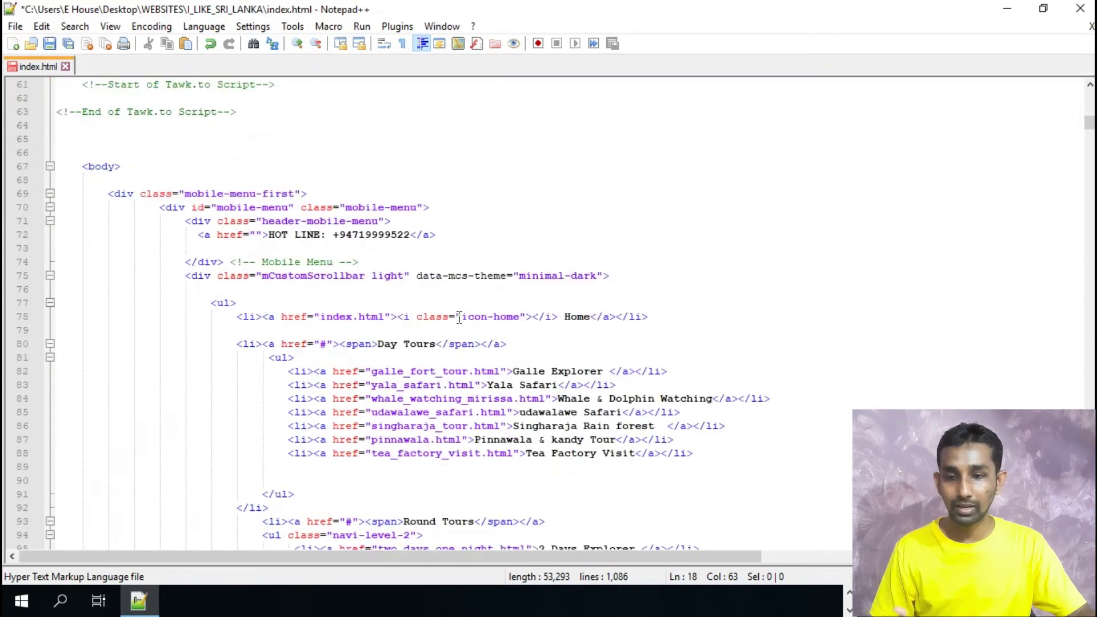
scroll(459, 318, down, 8)
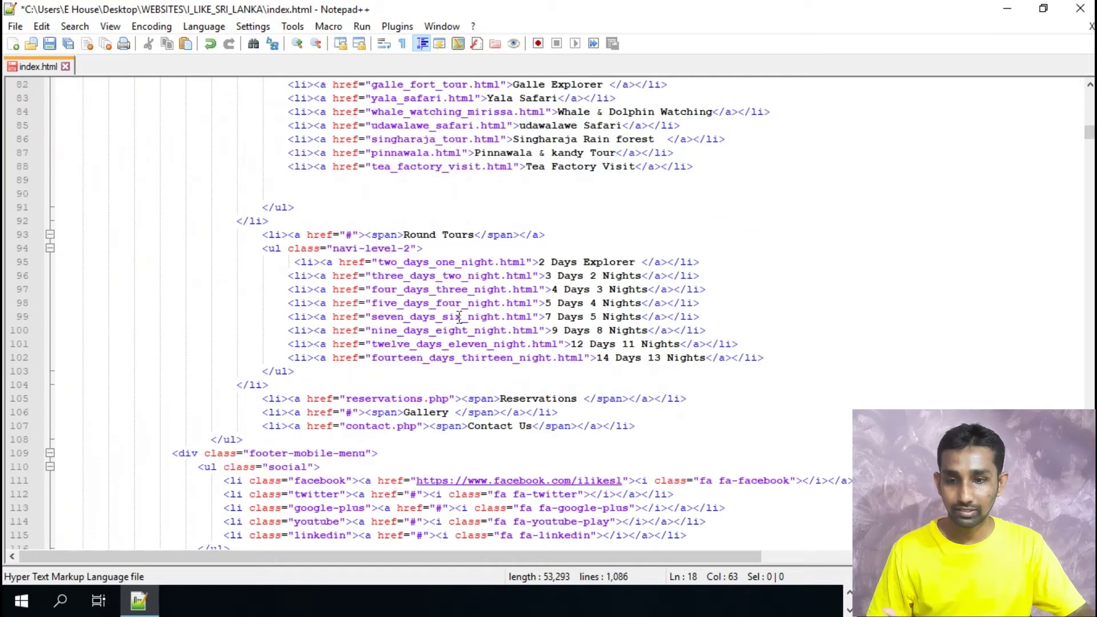
scroll(459, 318, down, 11)
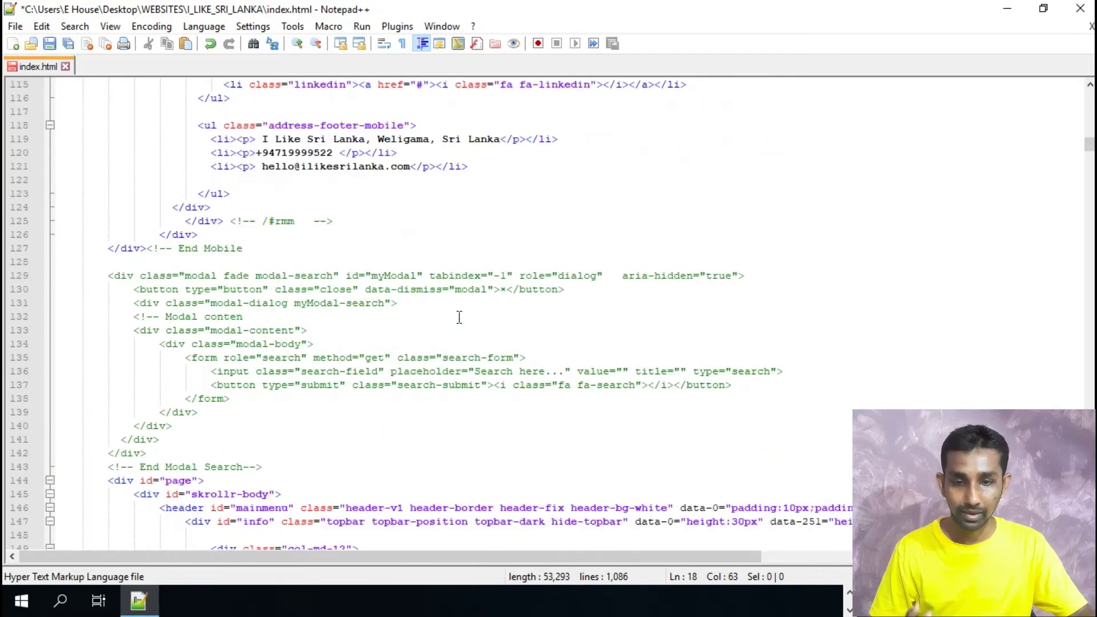
scroll(459, 318, down, 7)
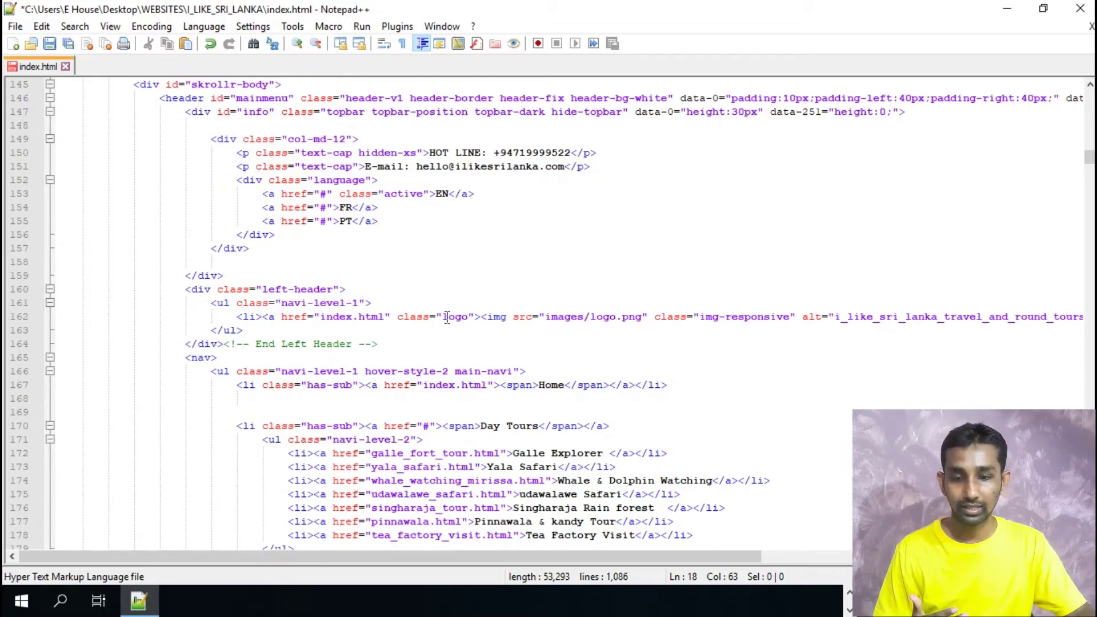
scroll(448, 318, right, 5)
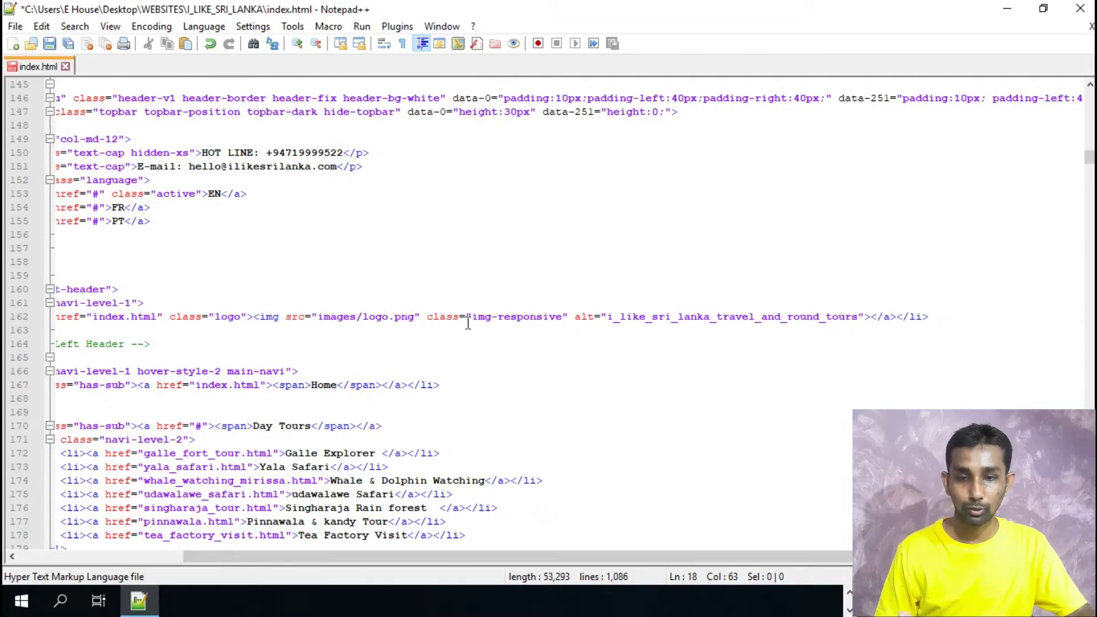
Step: Highlight the logo alt text 'i_like_sri_lanka_travel_and_round_tours' on line 162
drag(575, 317, 864, 317)
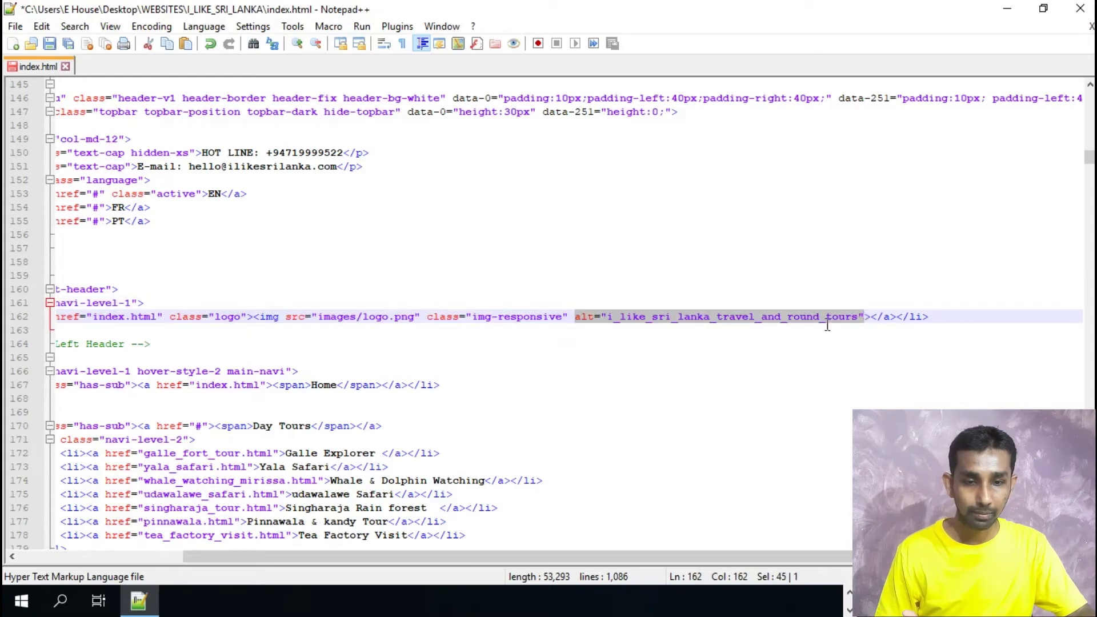
click(609, 319)
drag(609, 319, 859, 319)
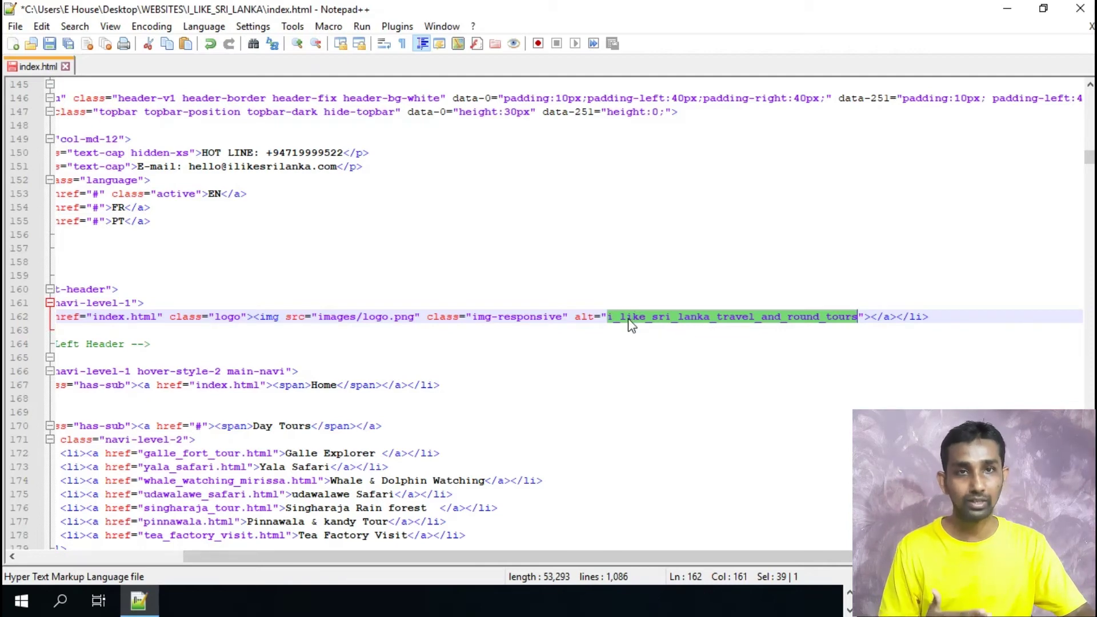
drag(448, 556, 297, 557)
Step: Scroll past the slider code and select the Reservations link on line 434
scroll(446, 425, down, 6)
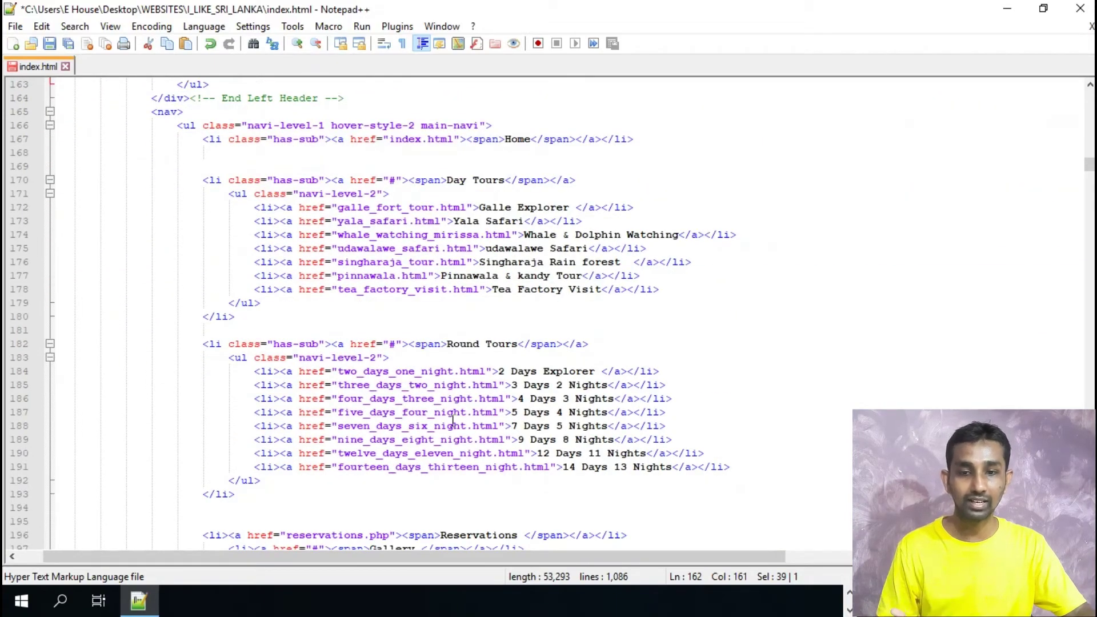
scroll(452, 421, down, 20)
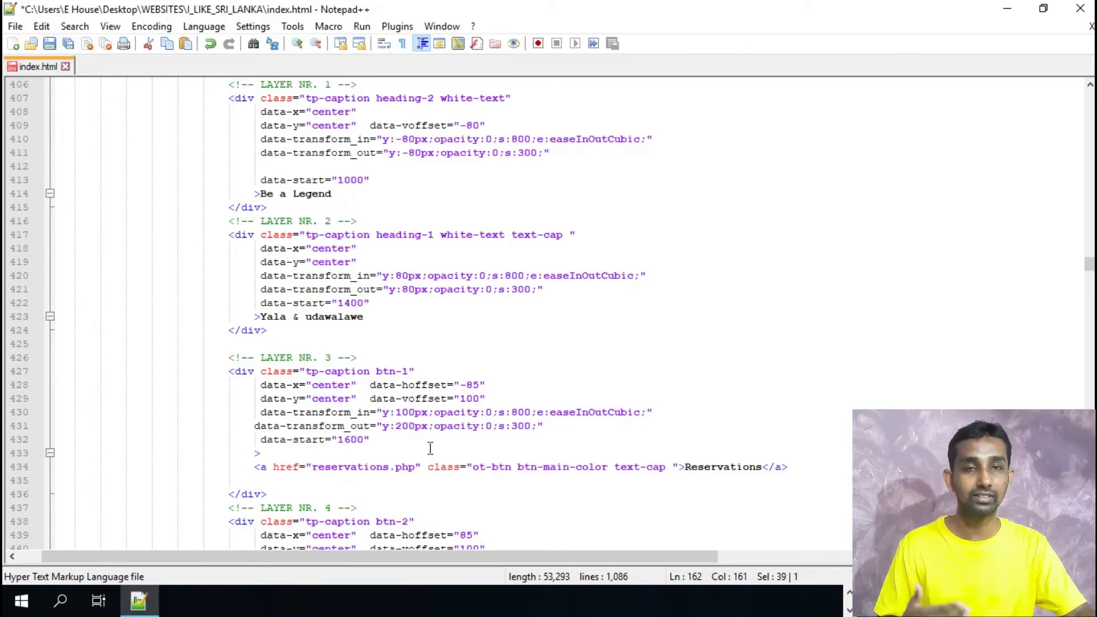
scroll(430, 448, down, 1)
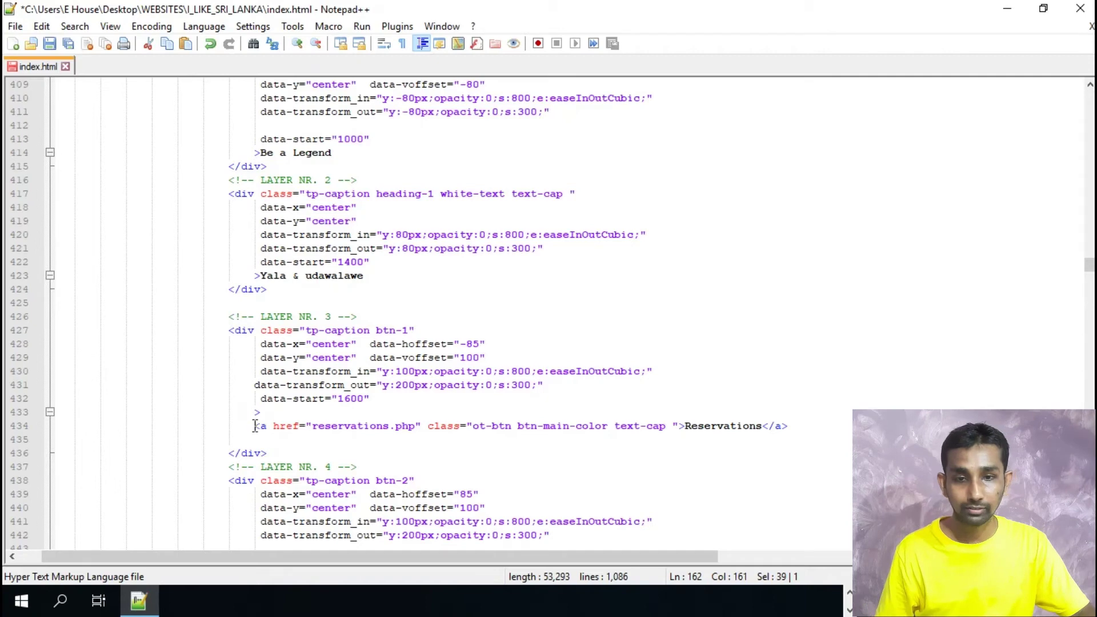
double_click(301, 427)
drag(301, 427, 796, 423)
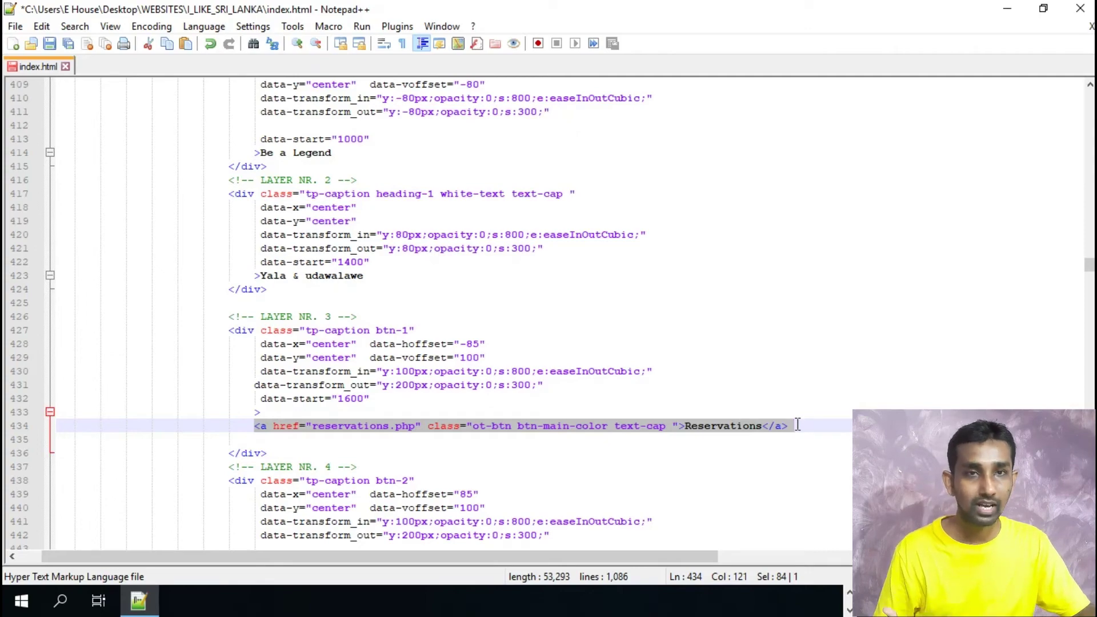
Step: Scroll on to the promotion-box section listing the three tour images
scroll(798, 425, down, 4)
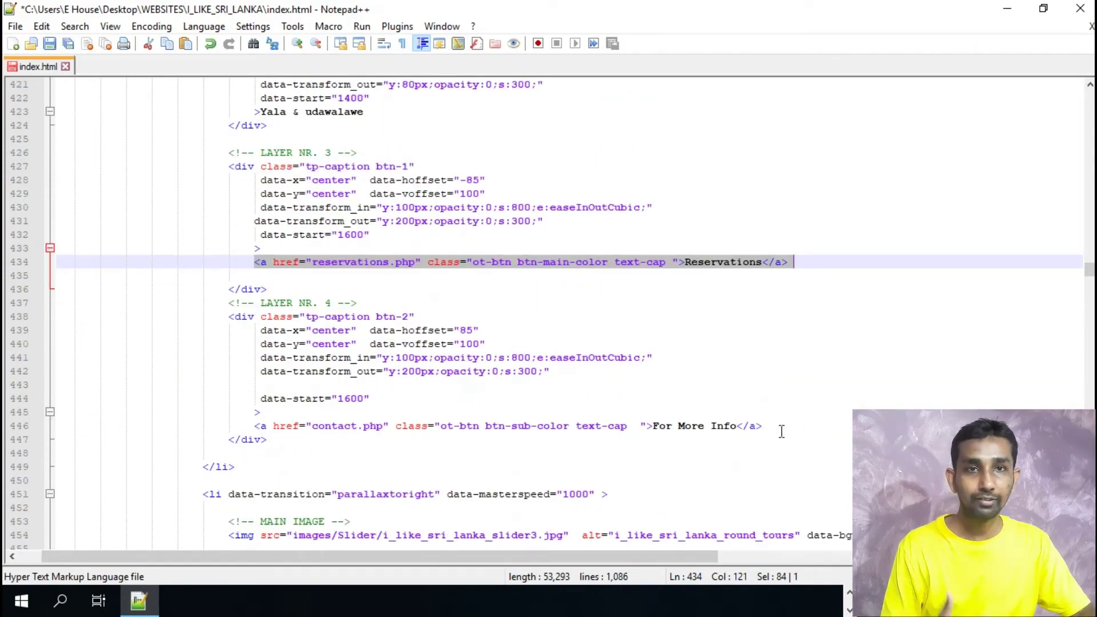
scroll(781, 431, down, 5)
scroll(782, 432, down, 20)
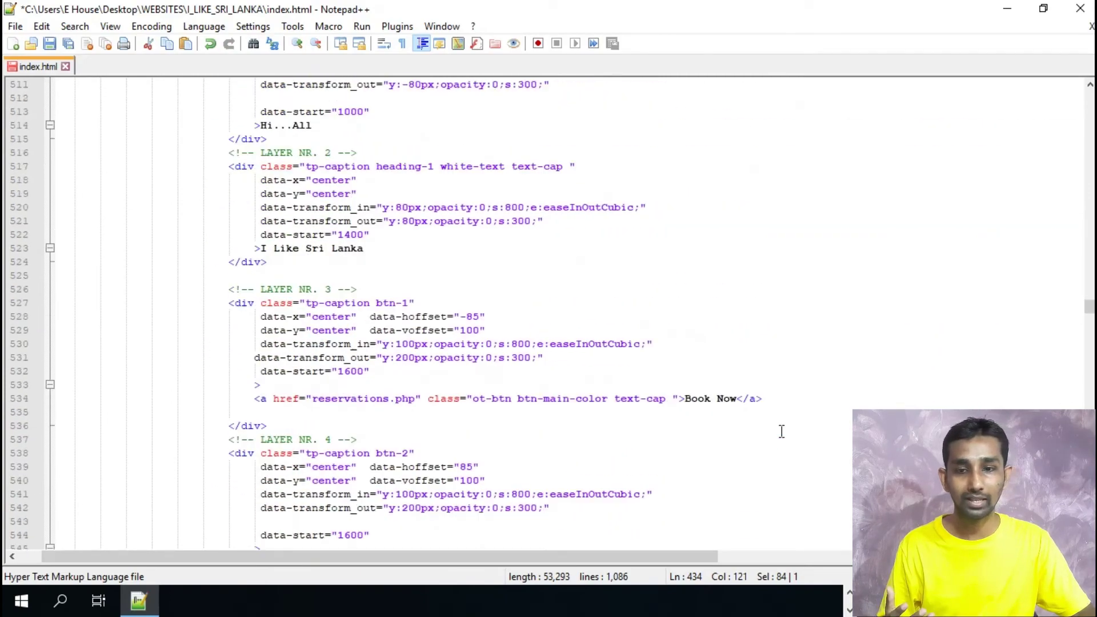
scroll(782, 431, down, 8)
scroll(695, 390, down, 5)
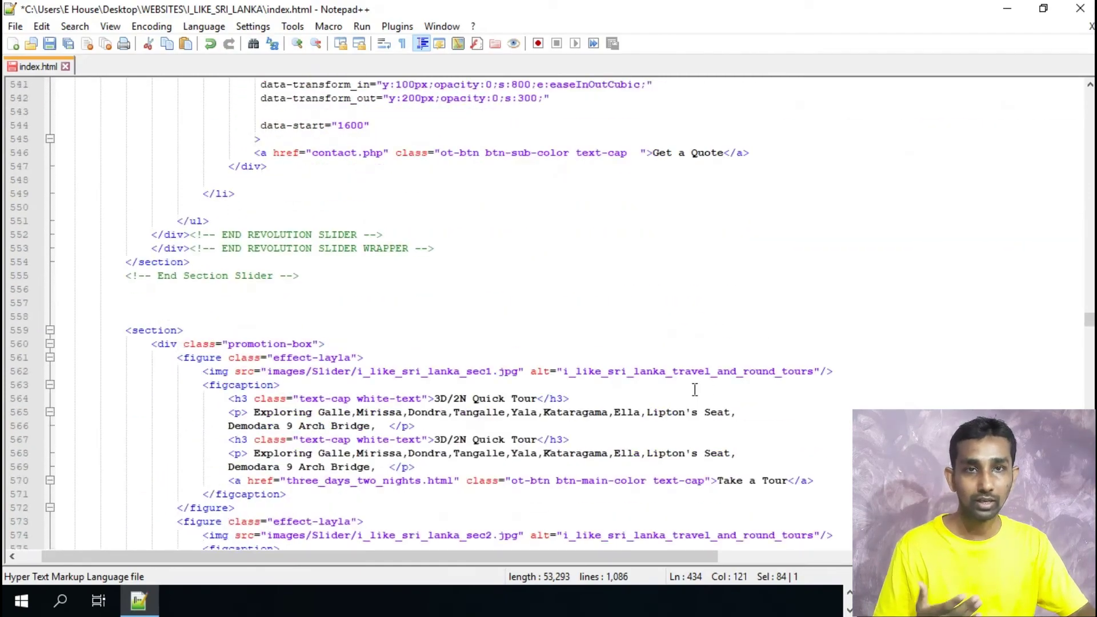
scroll(694, 389, down, 3)
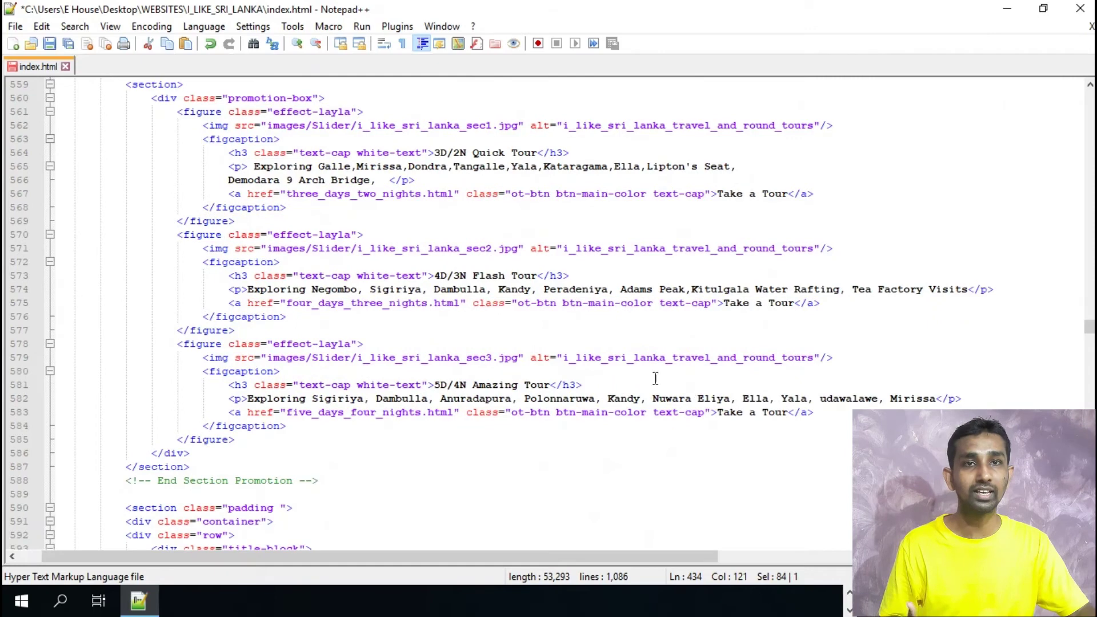
Step: Select the alt text of the tour images on lines 562 and 571
drag(358, 125, 782, 126)
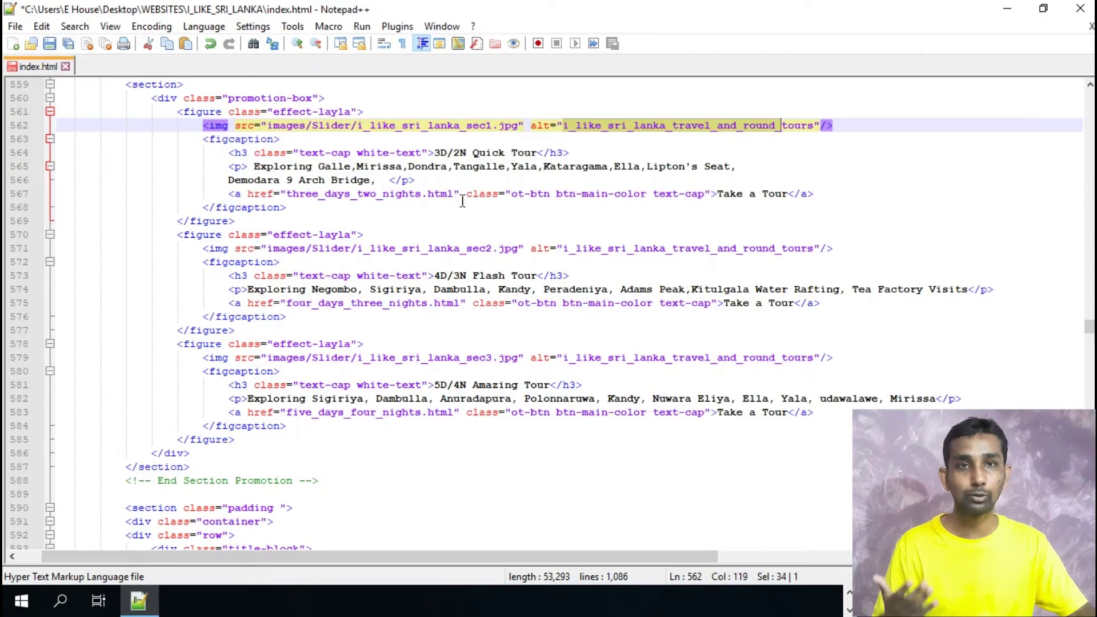
click(561, 249)
drag(561, 249, 651, 250)
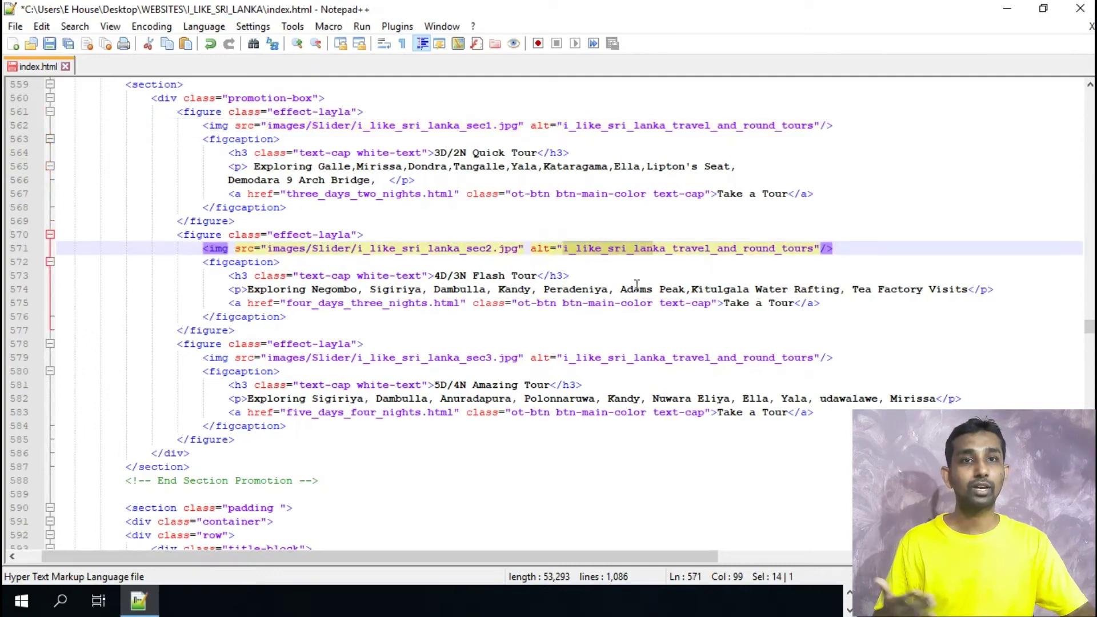
scroll(571, 355, down, 7)
scroll(570, 354, down, 1)
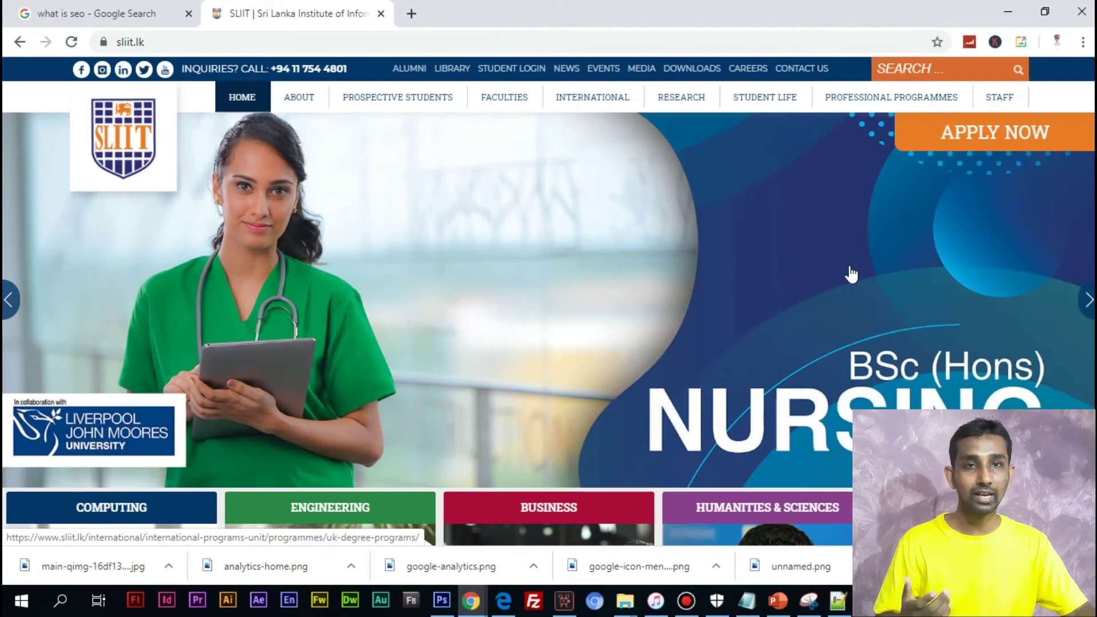
click(1047, 13)
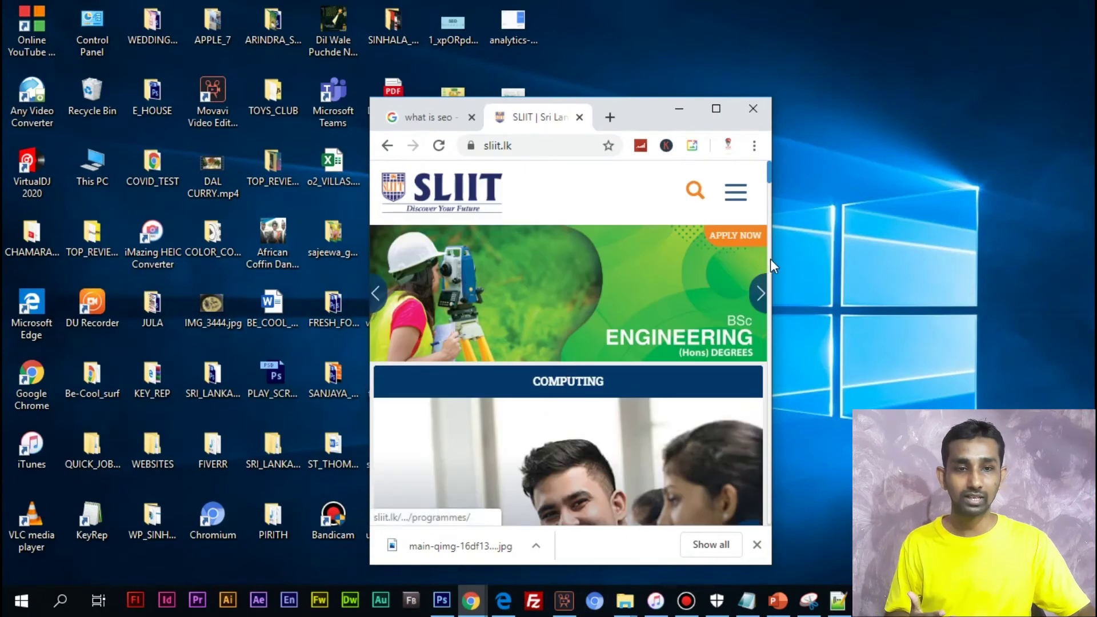
drag(769, 178, 972, 194)
click(925, 114)
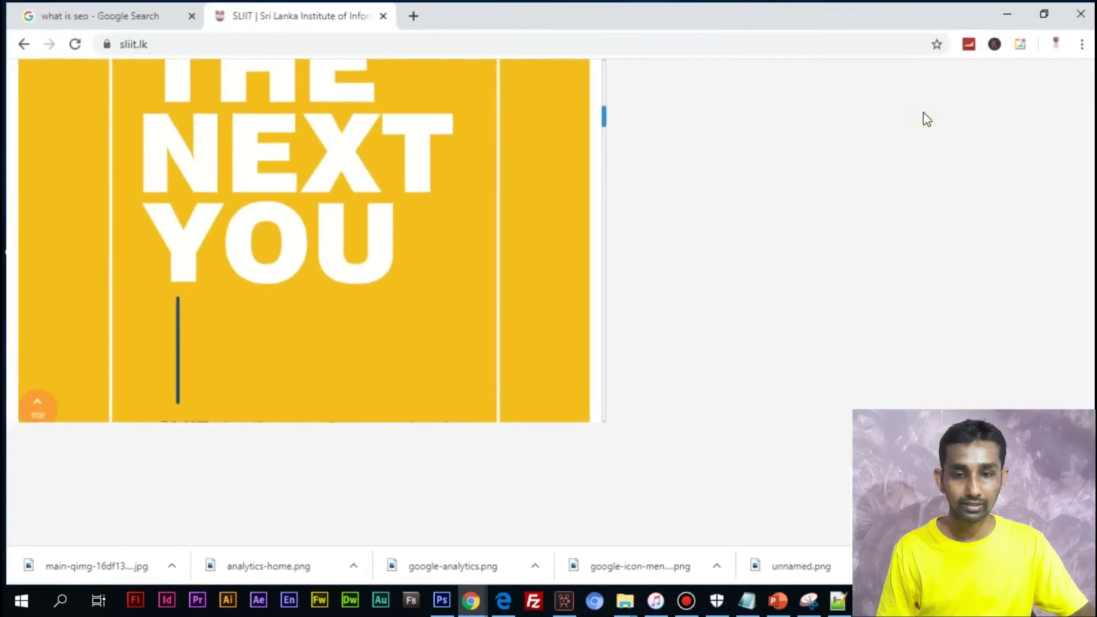
scroll(745, 360, up, 1)
scroll(743, 364, up, 15)
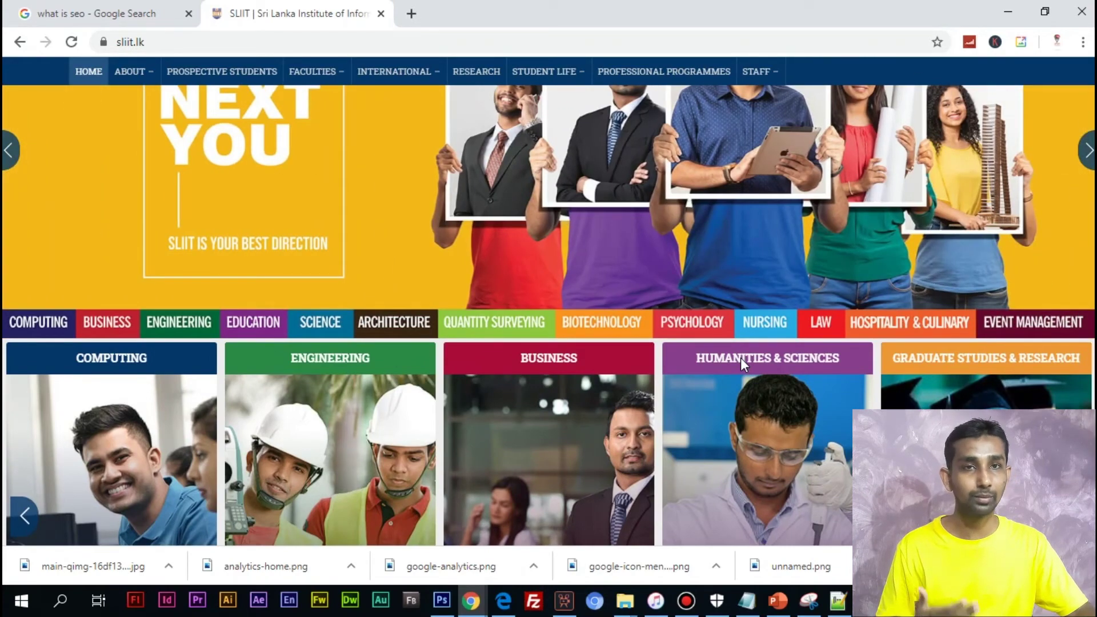
scroll(741, 358, up, 3)
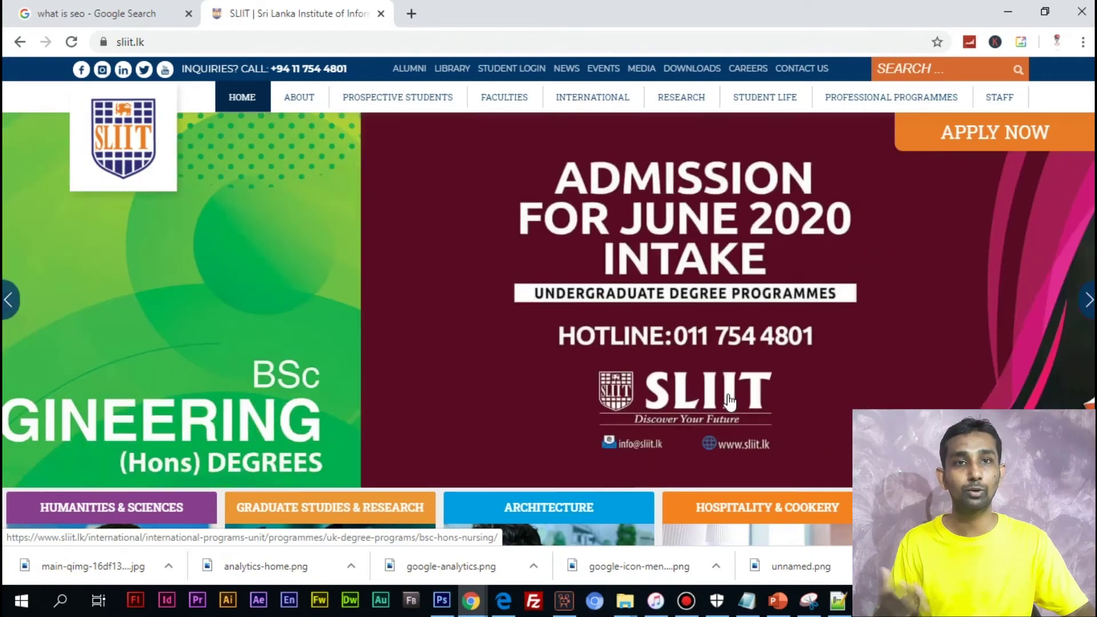
scroll(729, 400, down, 6)
scroll(729, 395, down, 6)
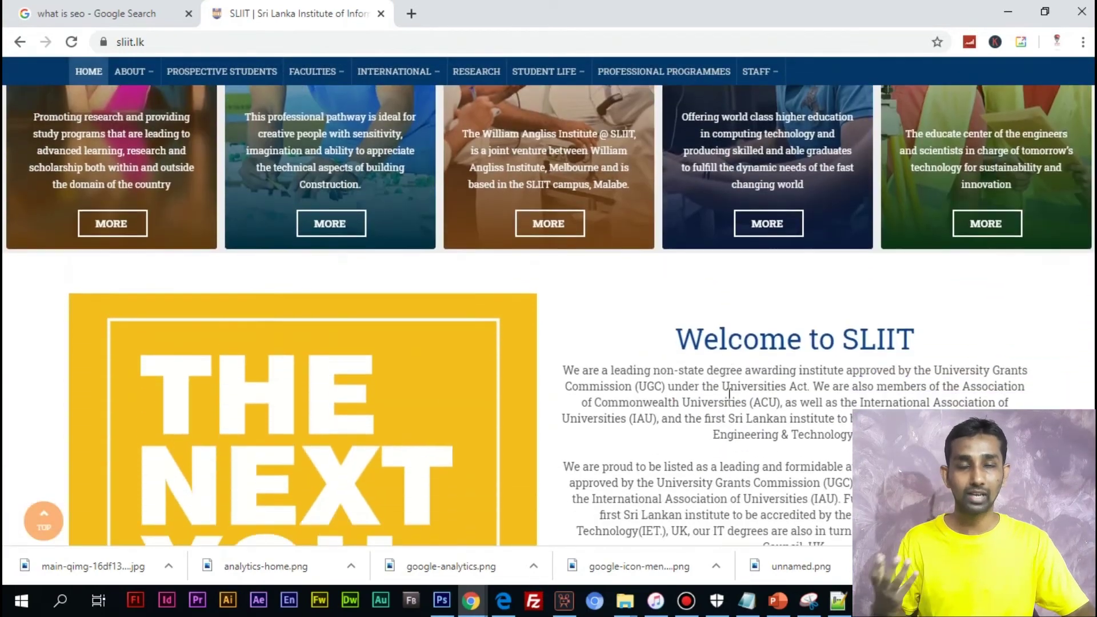
scroll(731, 400, down, 1)
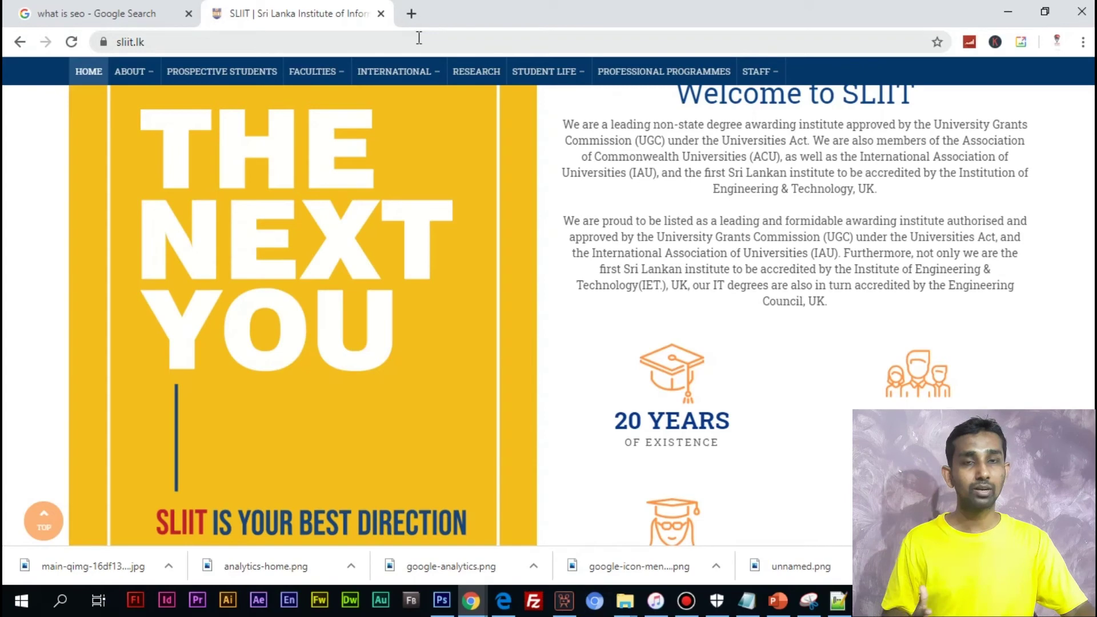
Step: Search Google for 'ssl certificate' in a new tab
click(418, 11)
text(ssl)
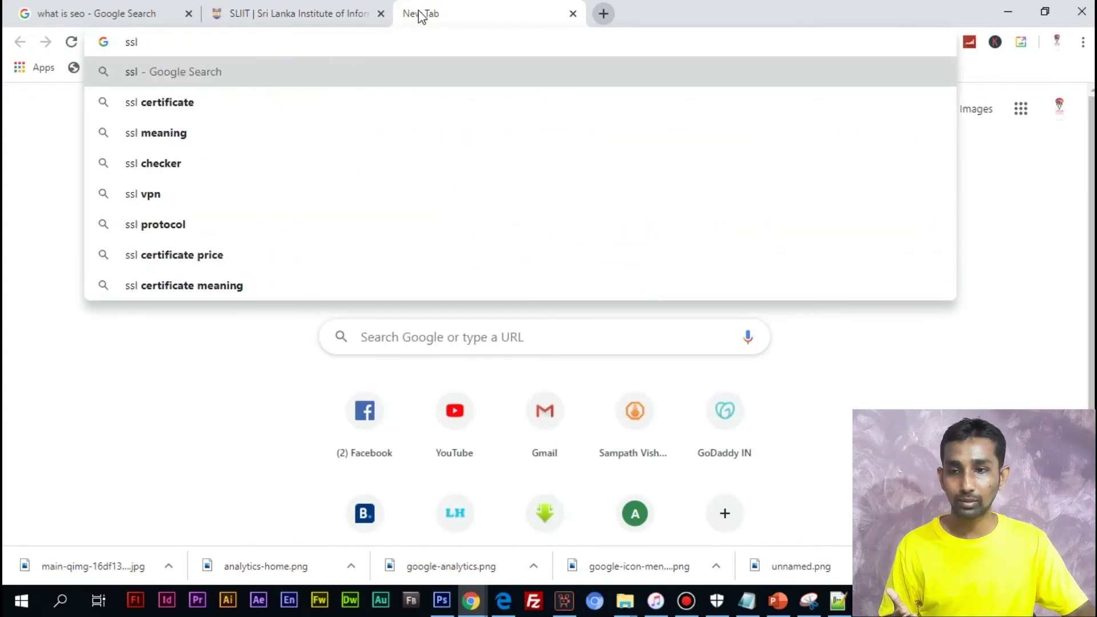
key(Down)
key(Return)
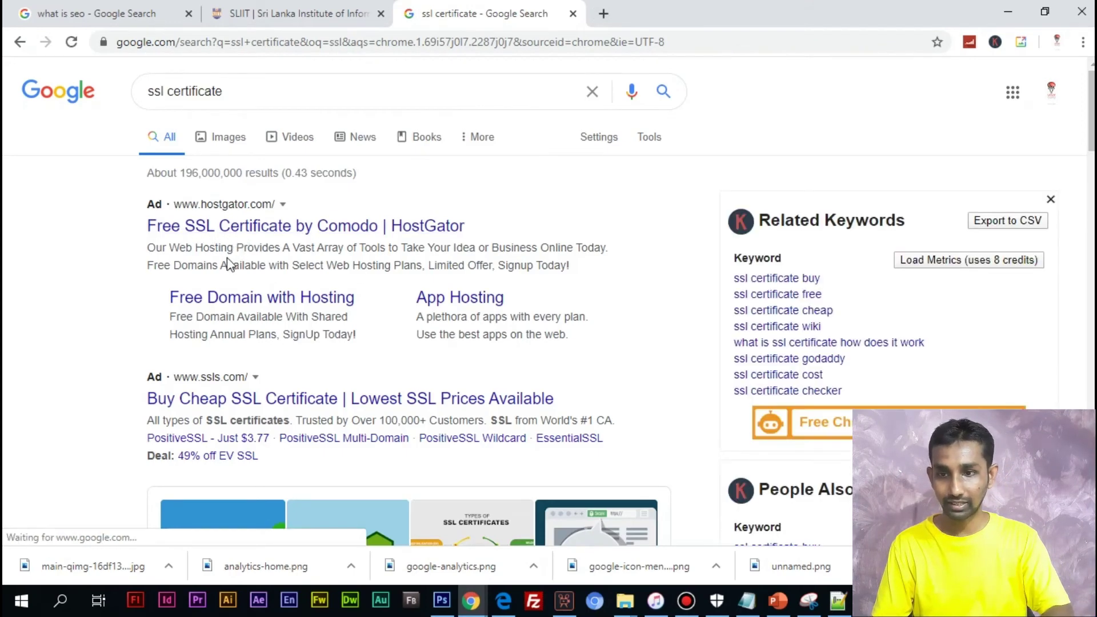
Step: Open the HostGator SSL certificate ad in a new tab and browse that page
right_click(230, 230)
click(260, 243)
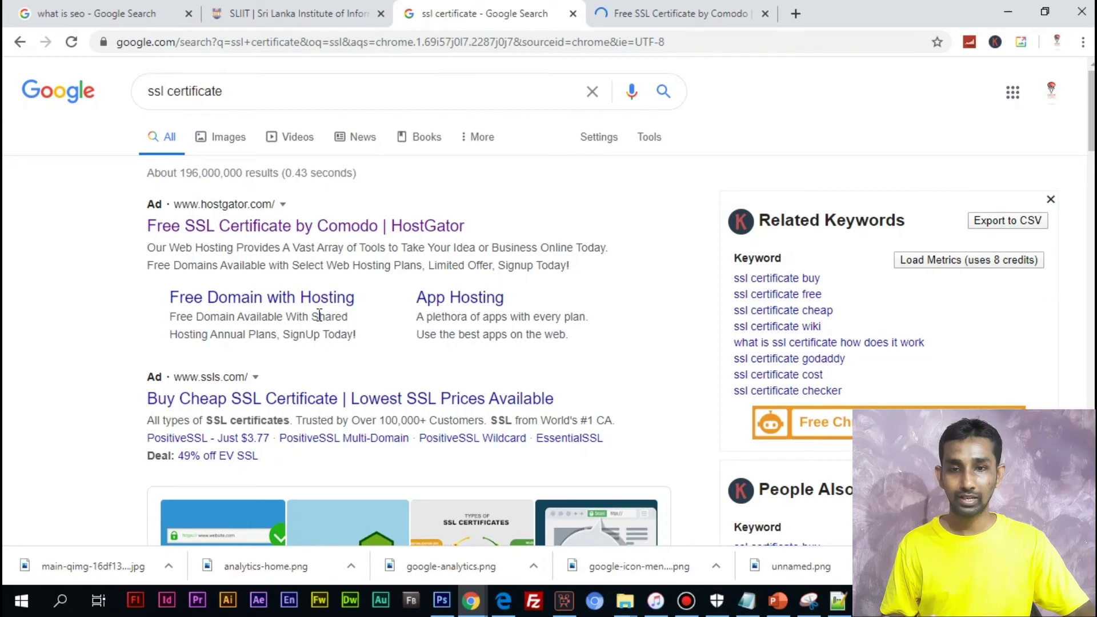
click(673, 21)
scroll(504, 321, down, 5)
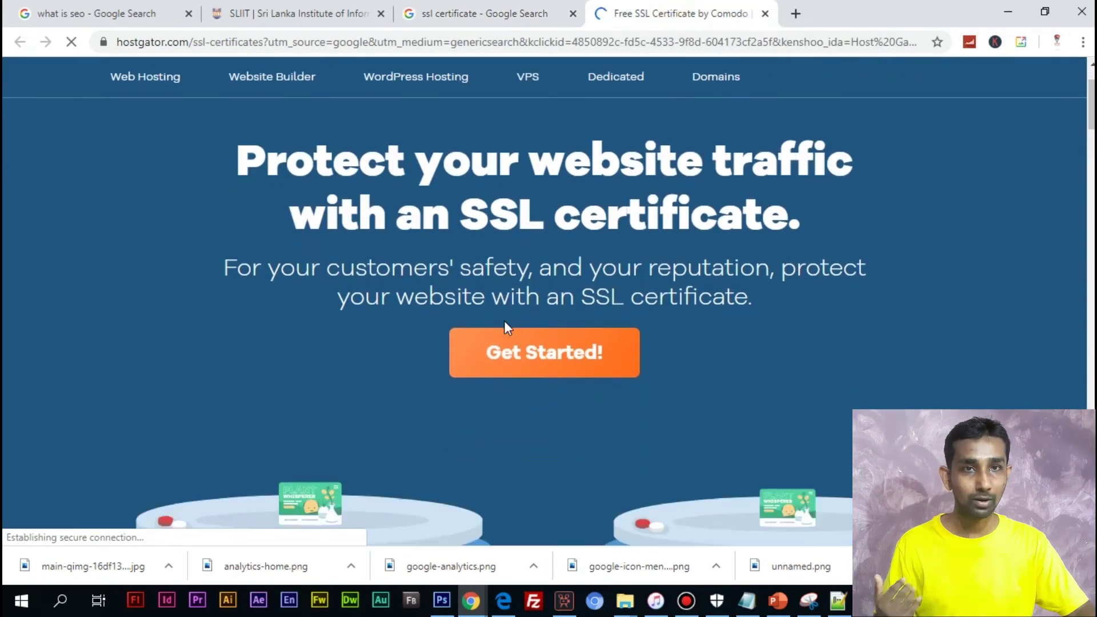
scroll(504, 323, down, 1)
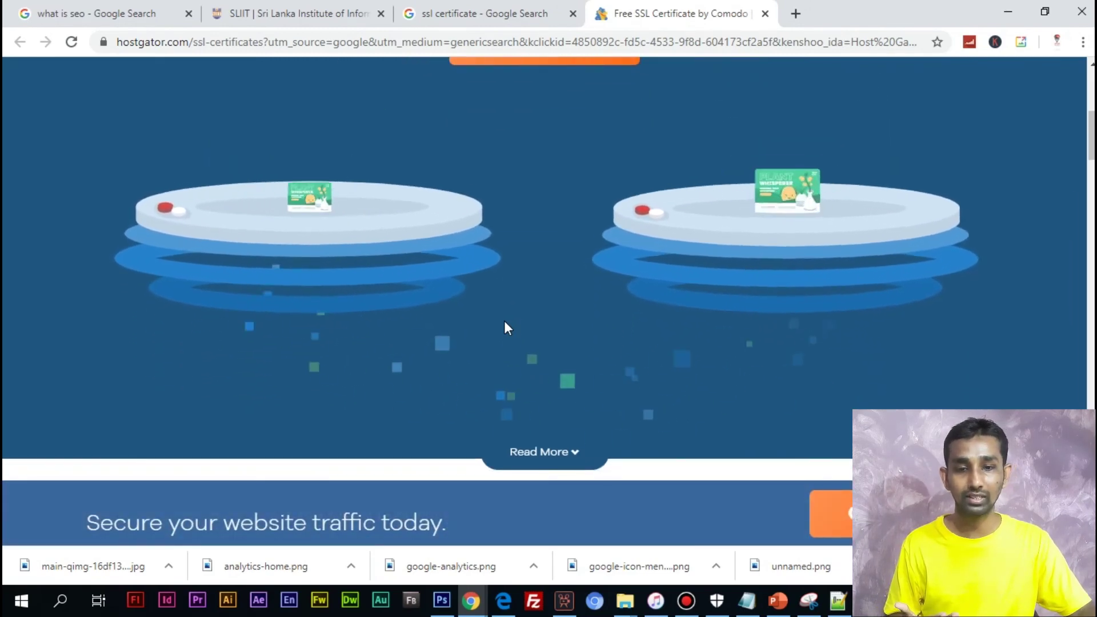
scroll(504, 326, up, 2)
scroll(504, 343, up, 1)
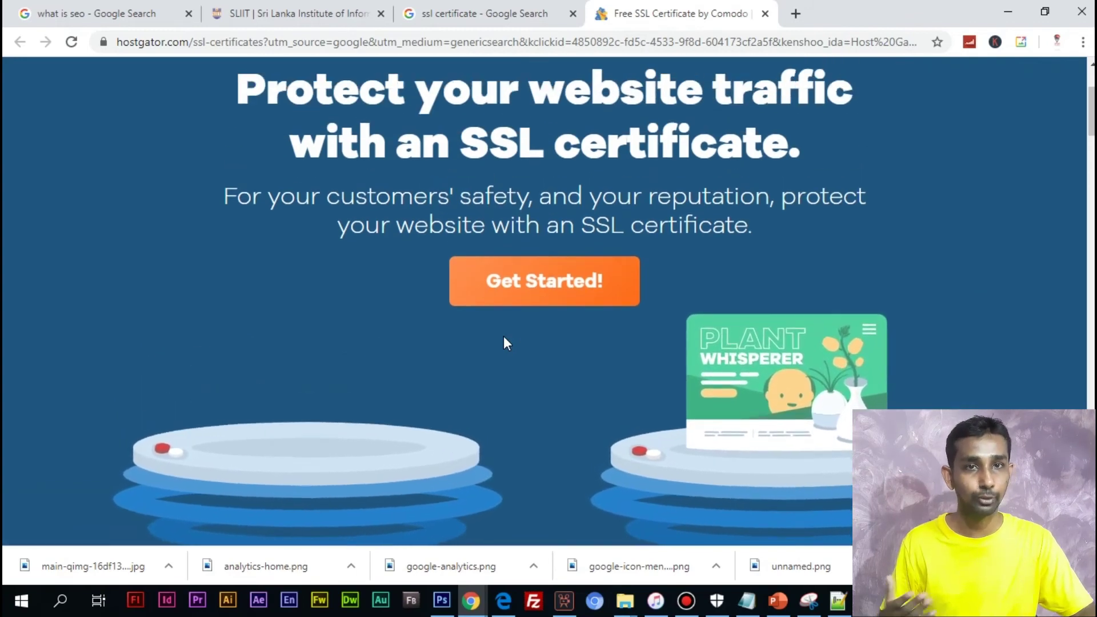